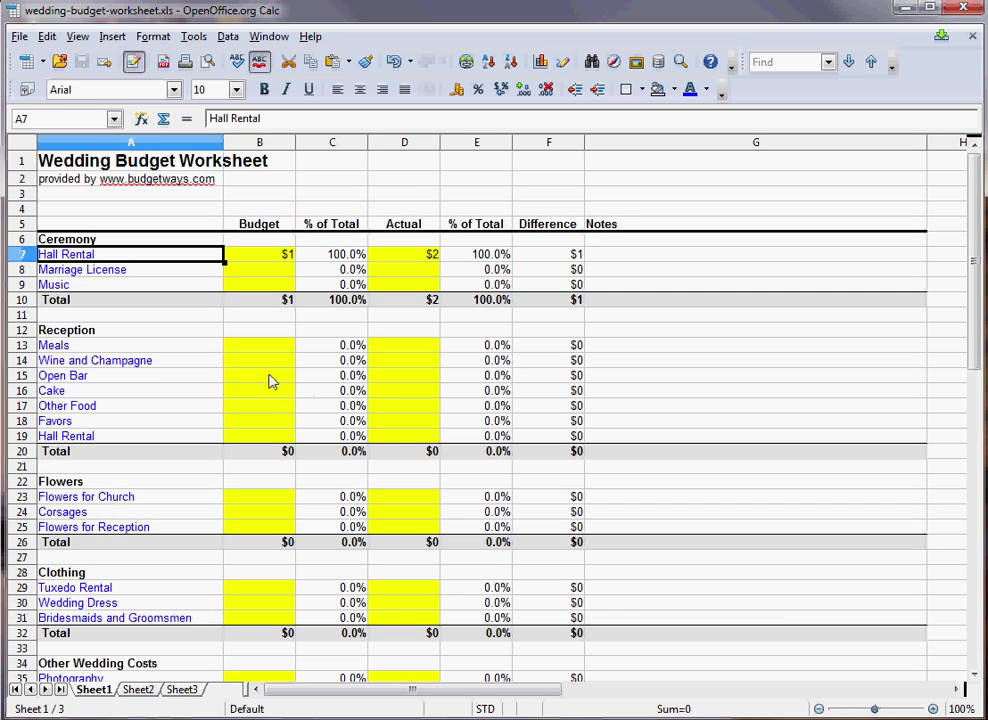
# Examine the Budget and Actual columns, the expense categories and the grand total formula of the wedding budget worksheet.
pyautogui.click(248, 261)
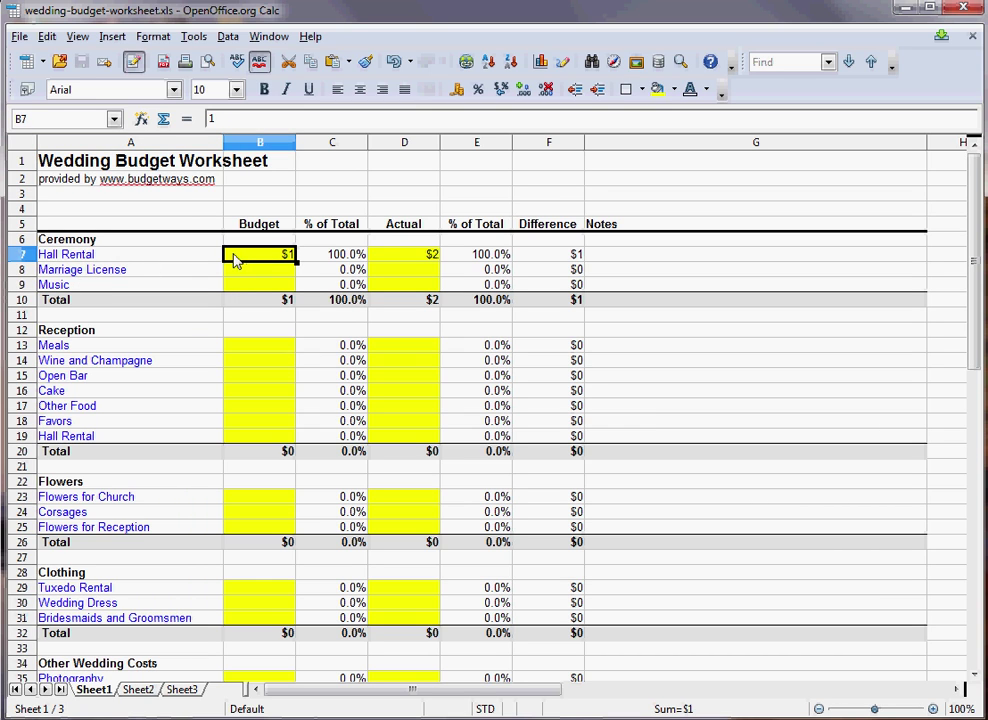
pyautogui.click(392, 260)
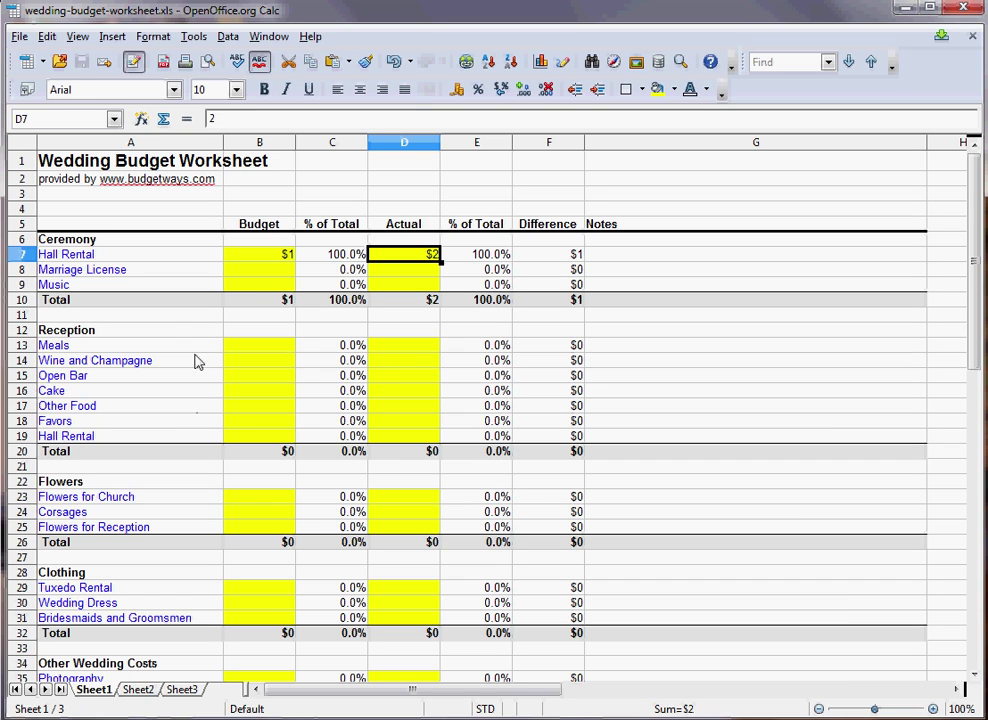
pyautogui.click(258, 258)
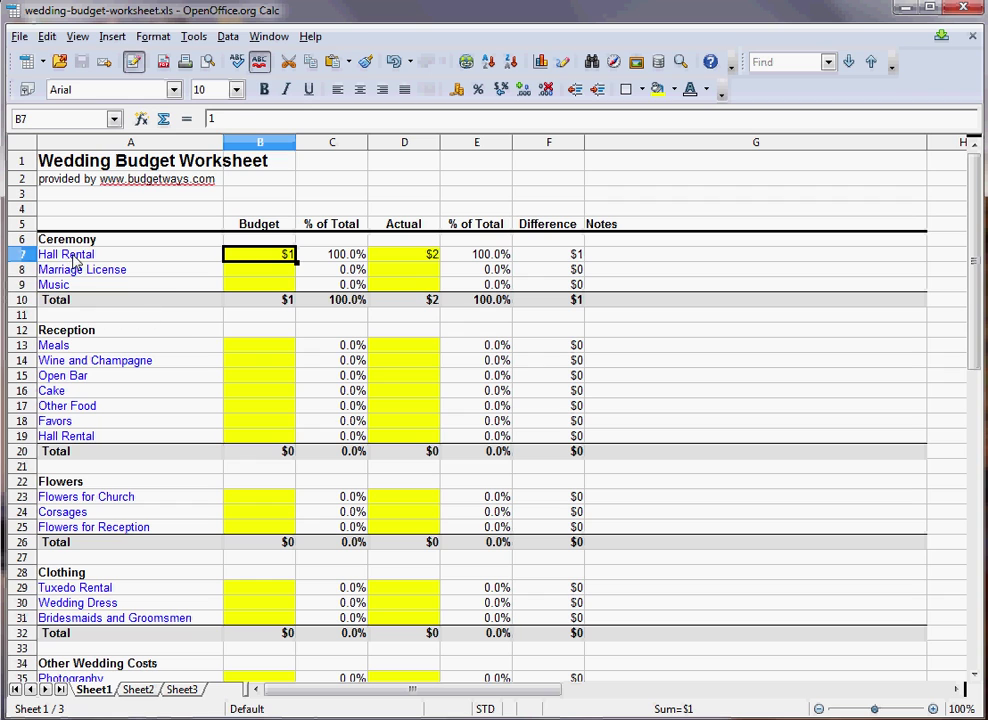
pyautogui.press('Left')
pyautogui.press('Down')
pyautogui.click(55, 345)
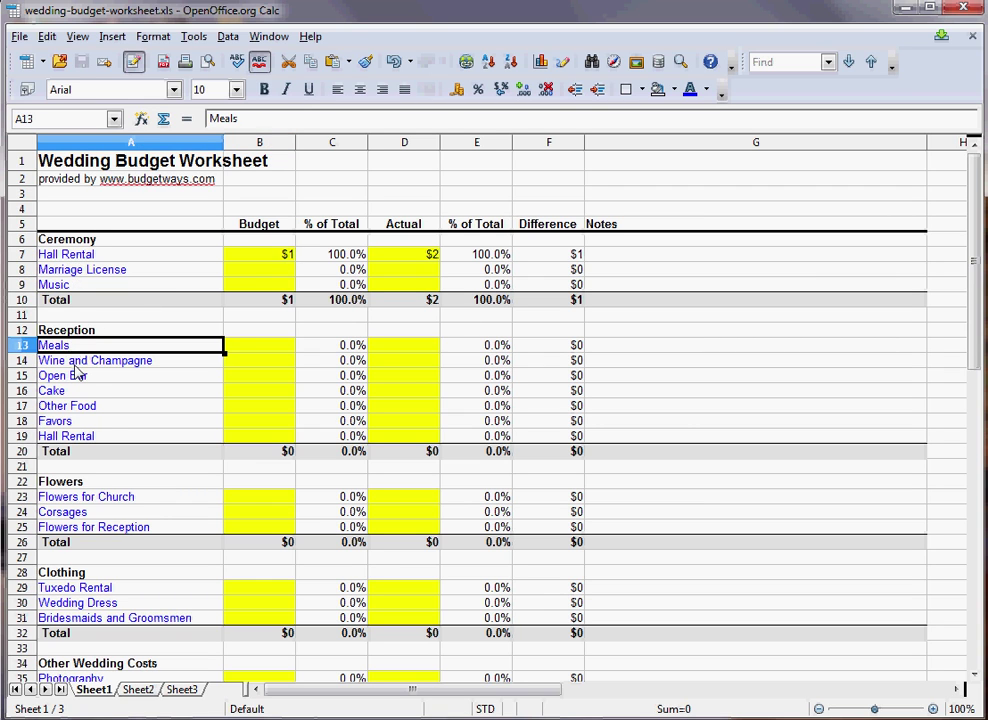
pyautogui.press('Down')
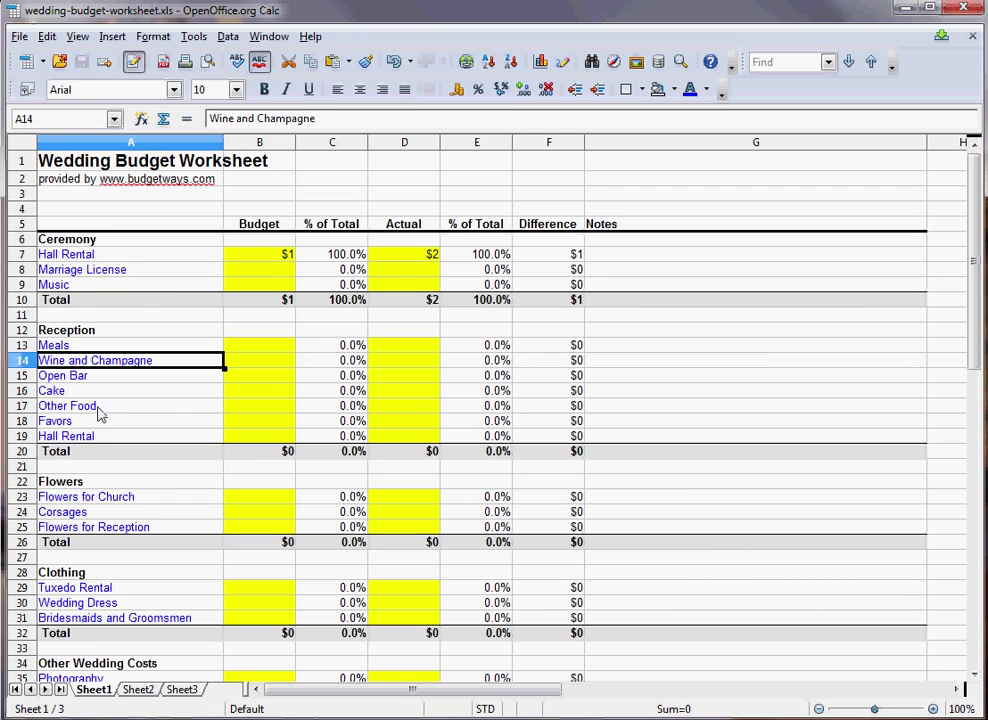
pyautogui.click(74, 410)
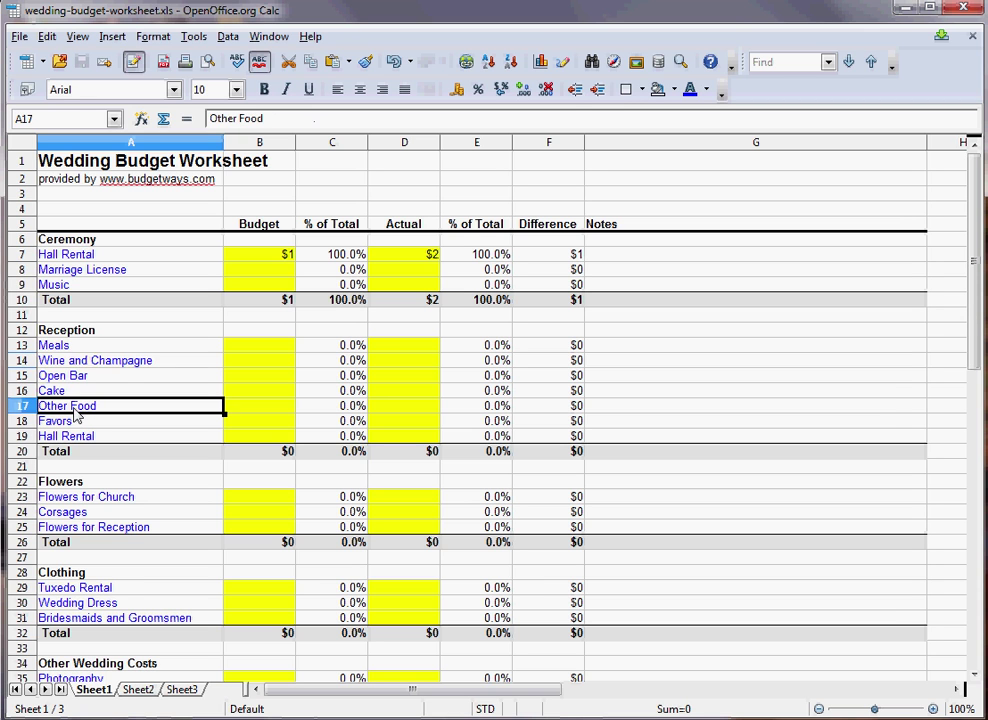
pyautogui.scroll(-6, 75, 415)
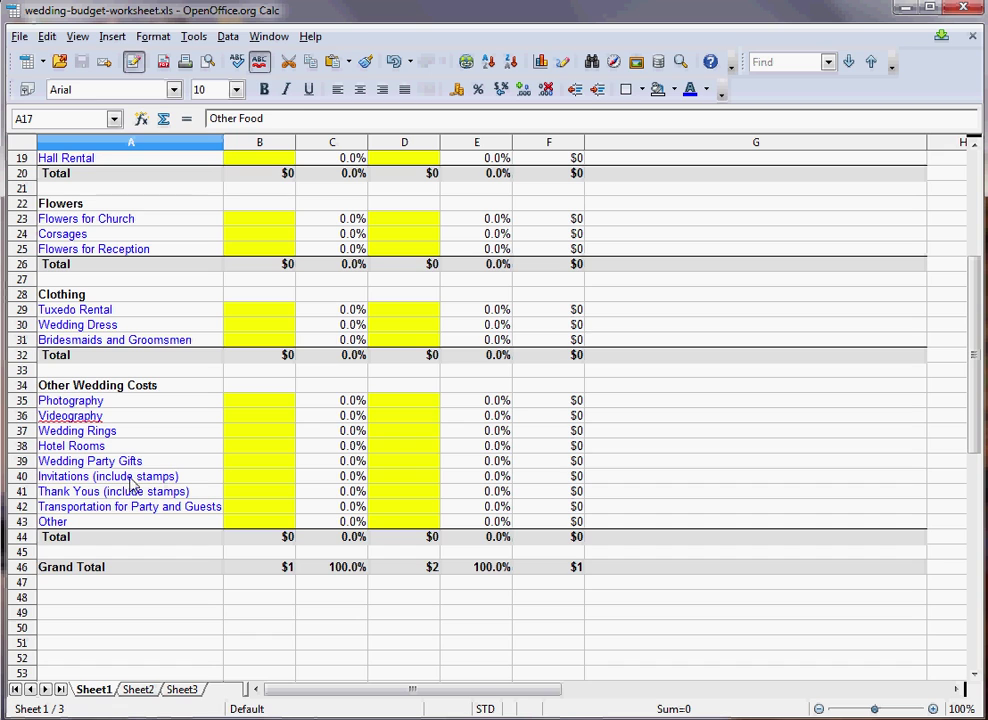
pyautogui.click(75, 570)
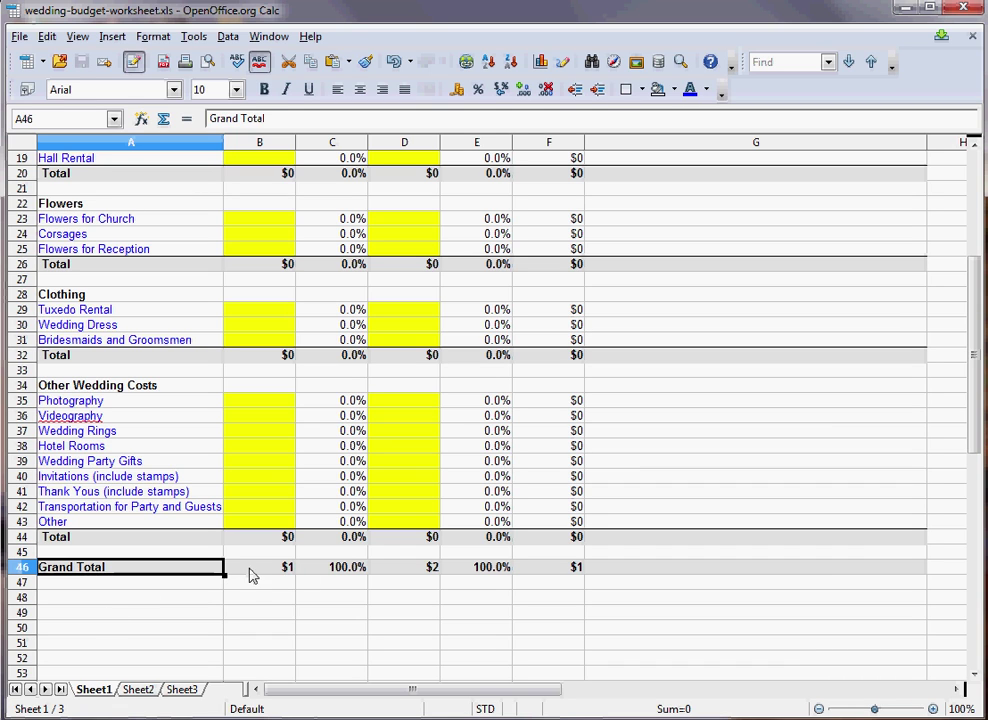
pyautogui.click(252, 571)
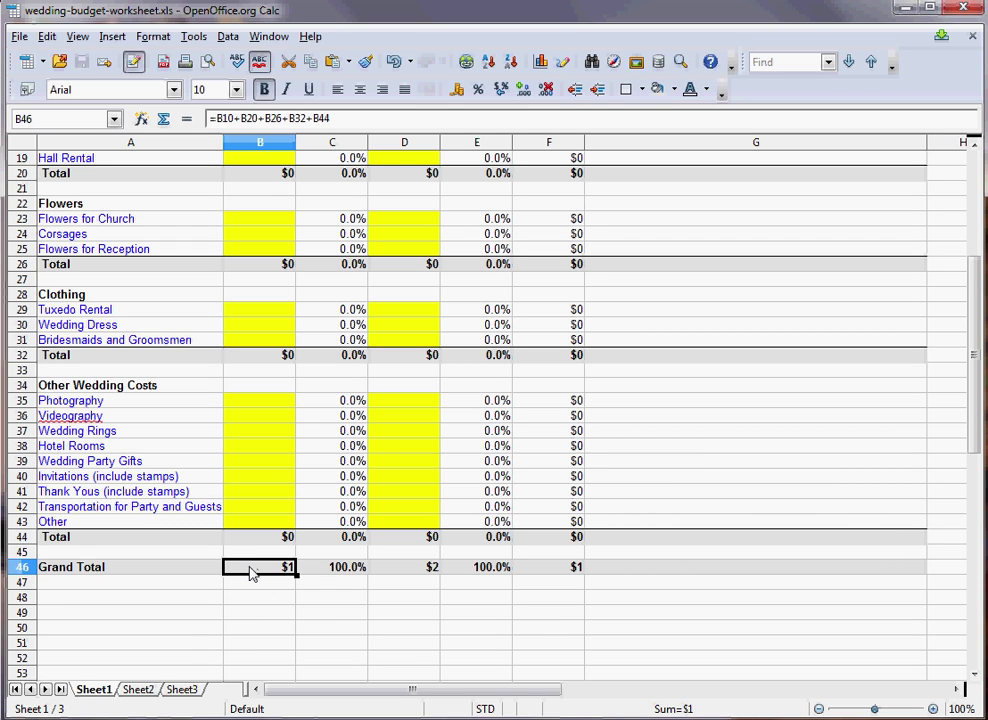
pyautogui.scroll(6, 250, 572)
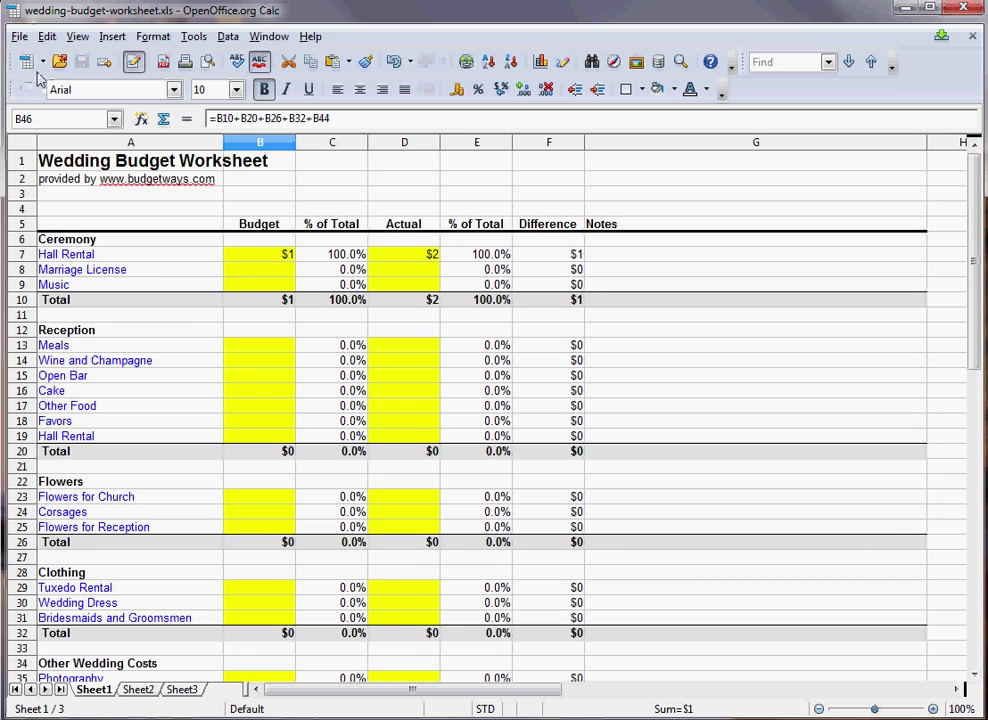
# Enter the Ceremony budget amounts: 150 for Hall Rental, 25 for Marriage License and 0 for Music.
pyautogui.click(260, 257)
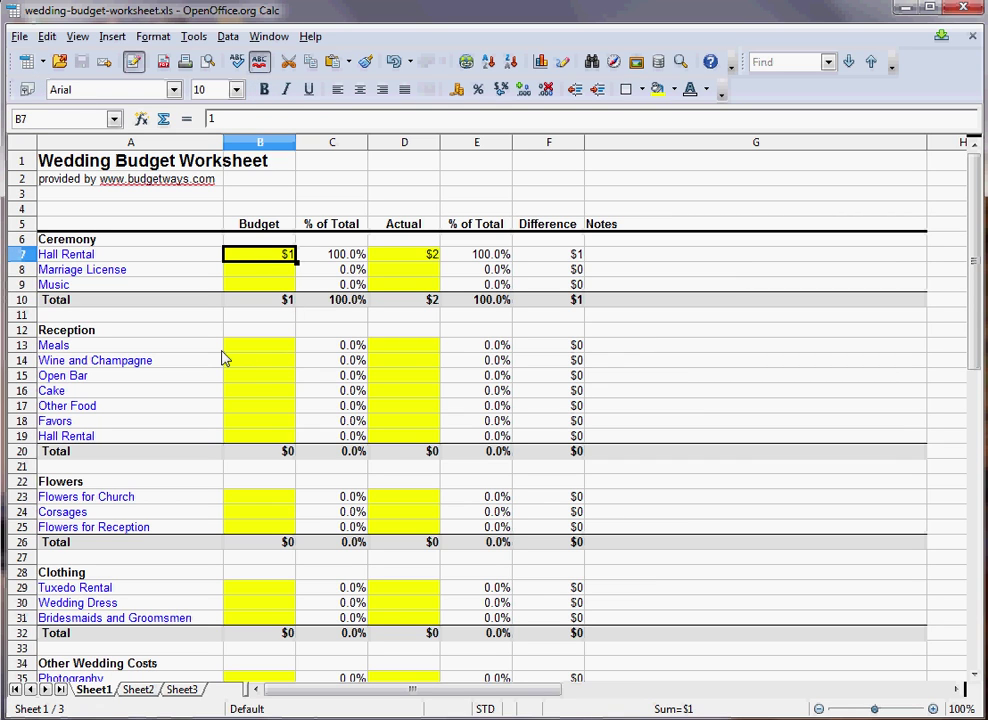
pyautogui.write('150')
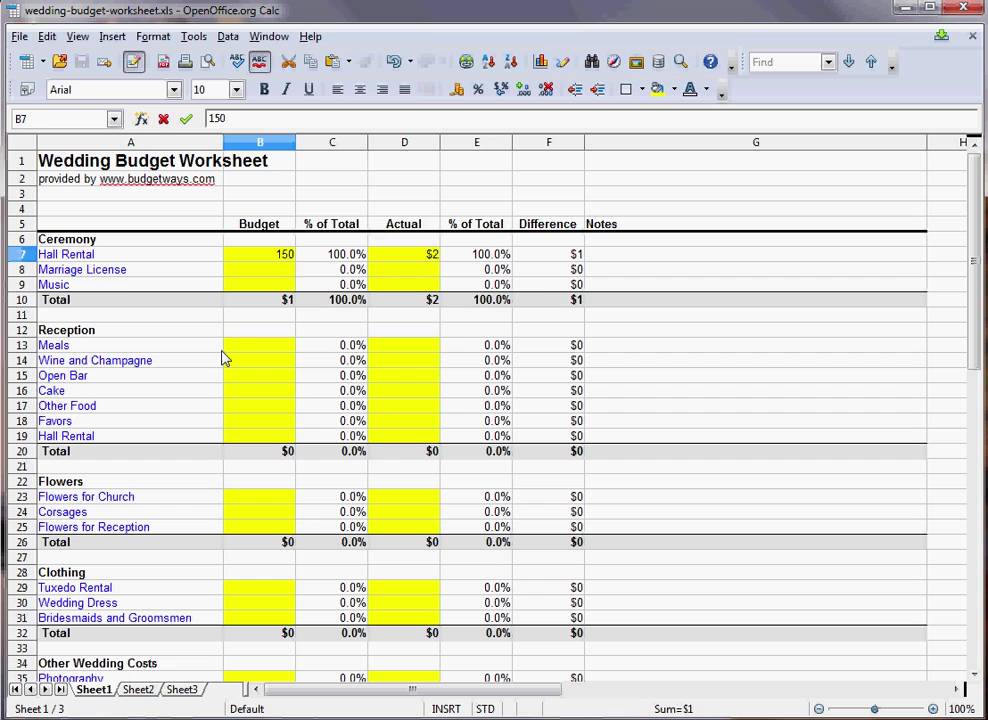
pyautogui.press('Return')
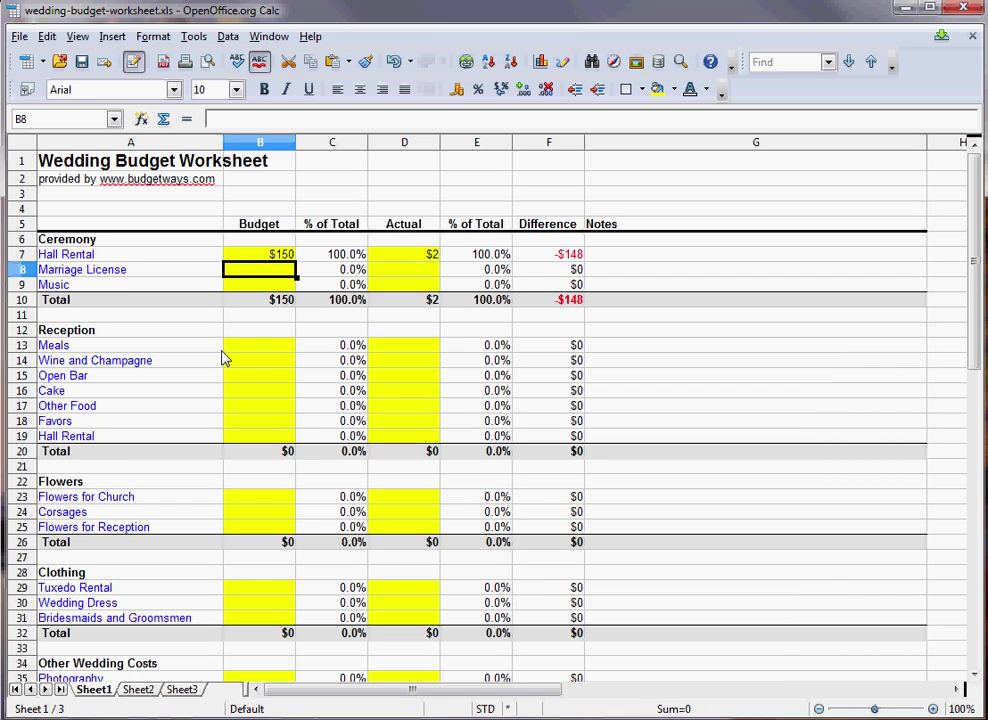
pyautogui.write('25')
pyautogui.press('Return')
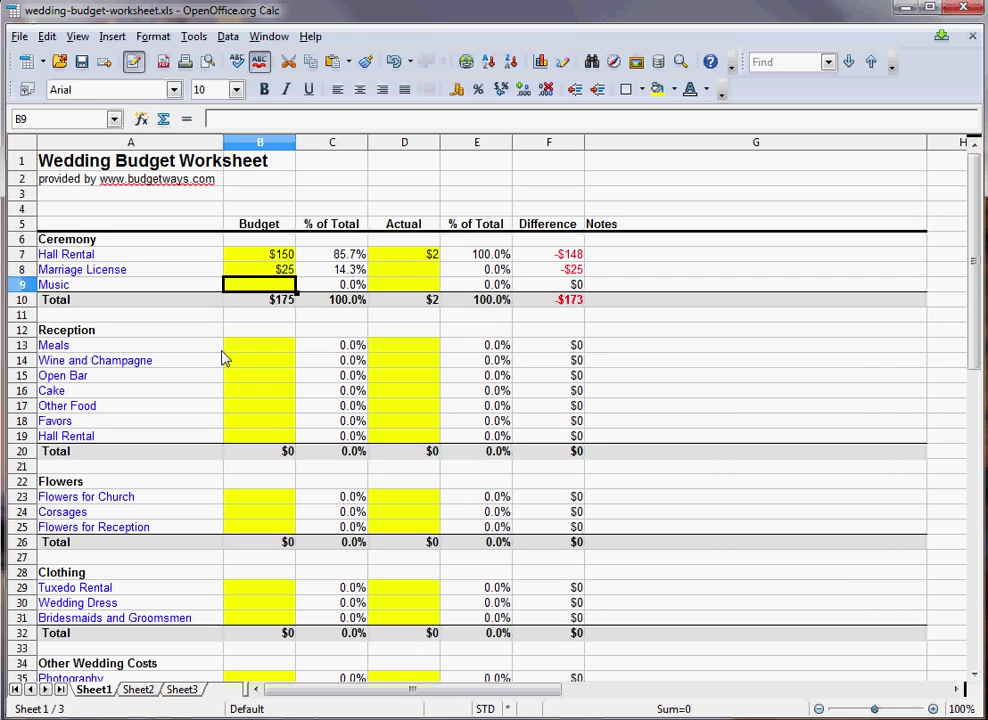
pyautogui.write('0')
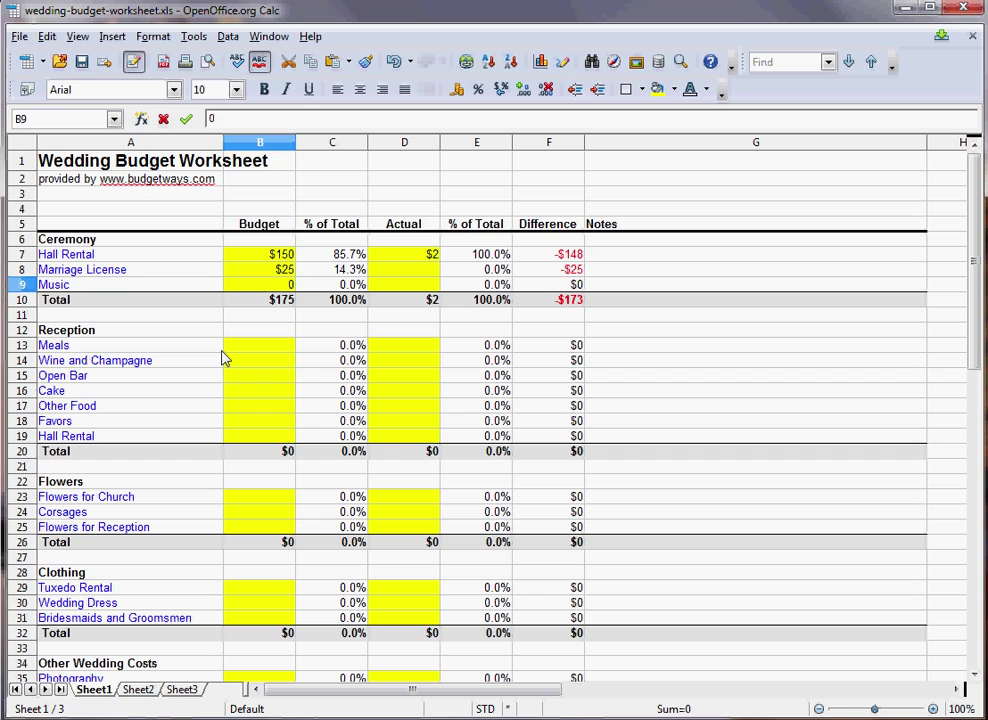
pyautogui.press('Return')
# Budget the Reception's Meals with the formula =100*15 and enter a formula giving $250 for Wine and Champagne.
pyautogui.press('Return')
pyautogui.press('Return')
pyautogui.press('Return')
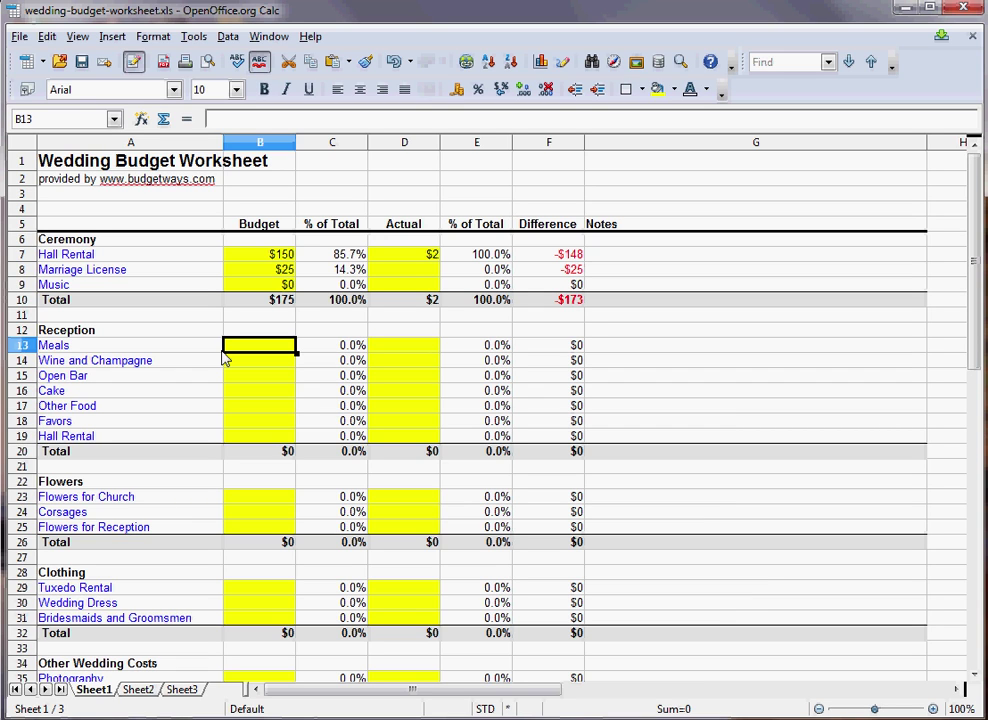
pyautogui.write('=100')
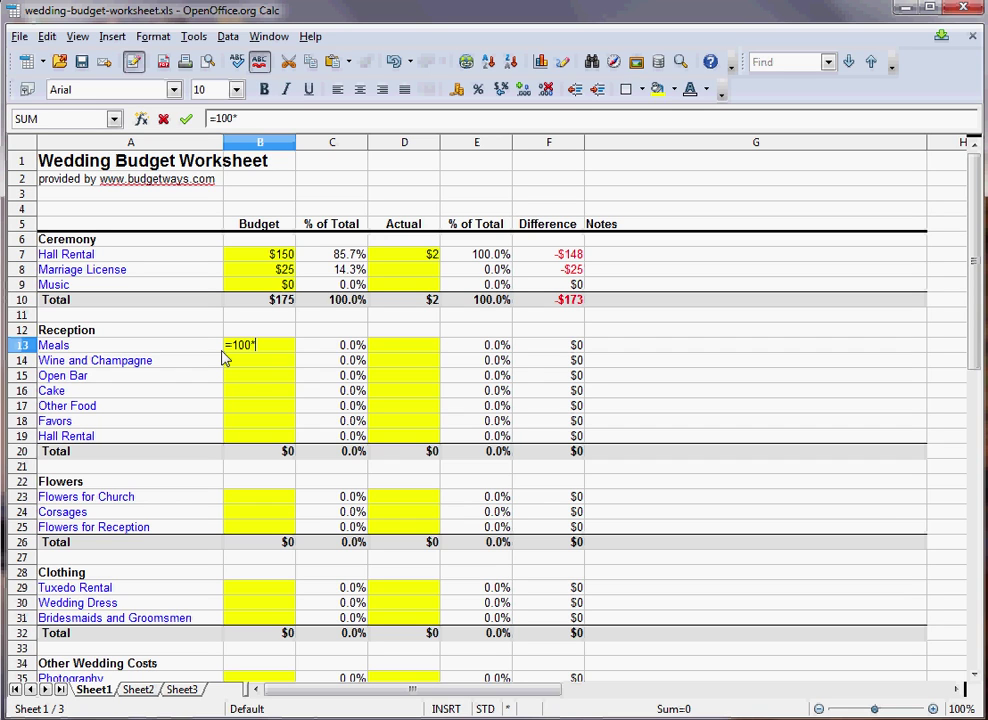
pyautogui.write('*15')
pyautogui.press('Return')
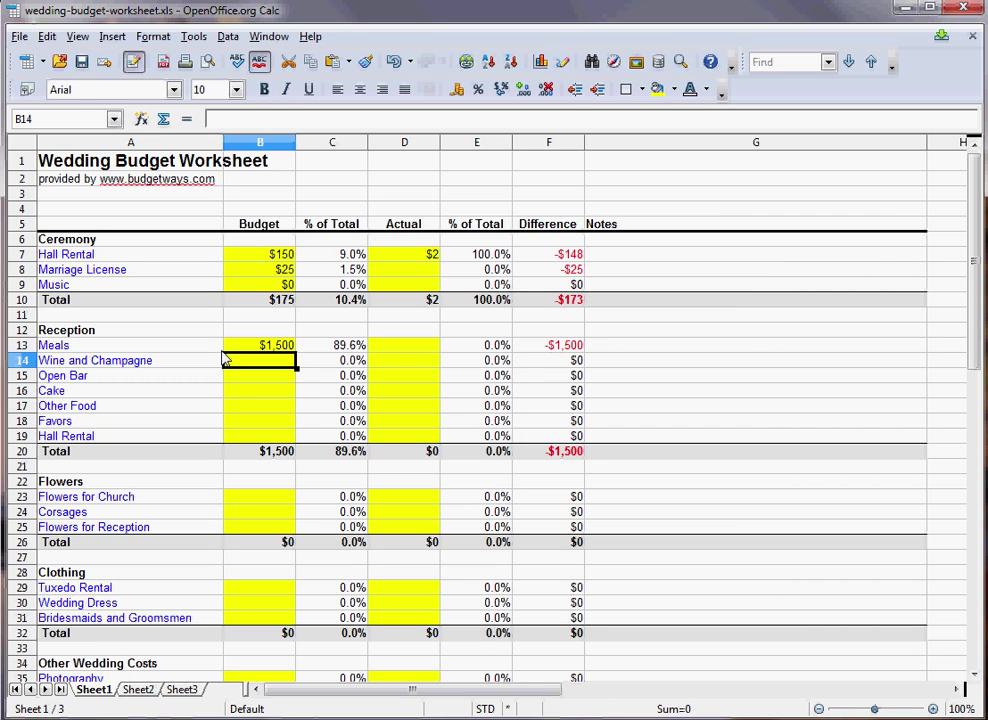
pyautogui.write('=')
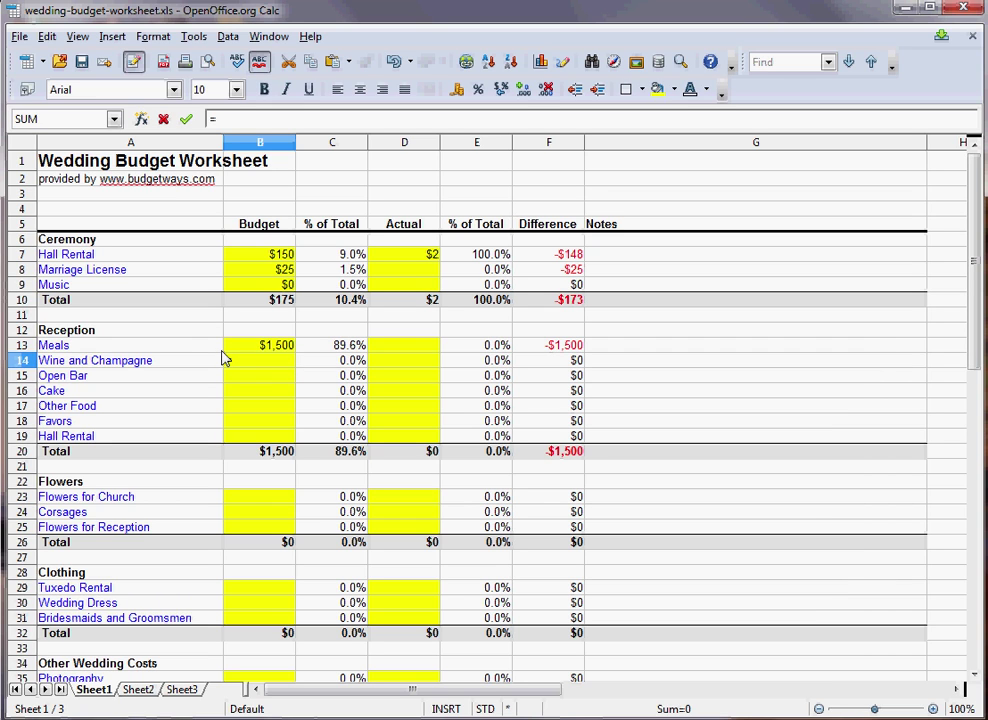
pyautogui.write('50')
pyautogui.press('Return')
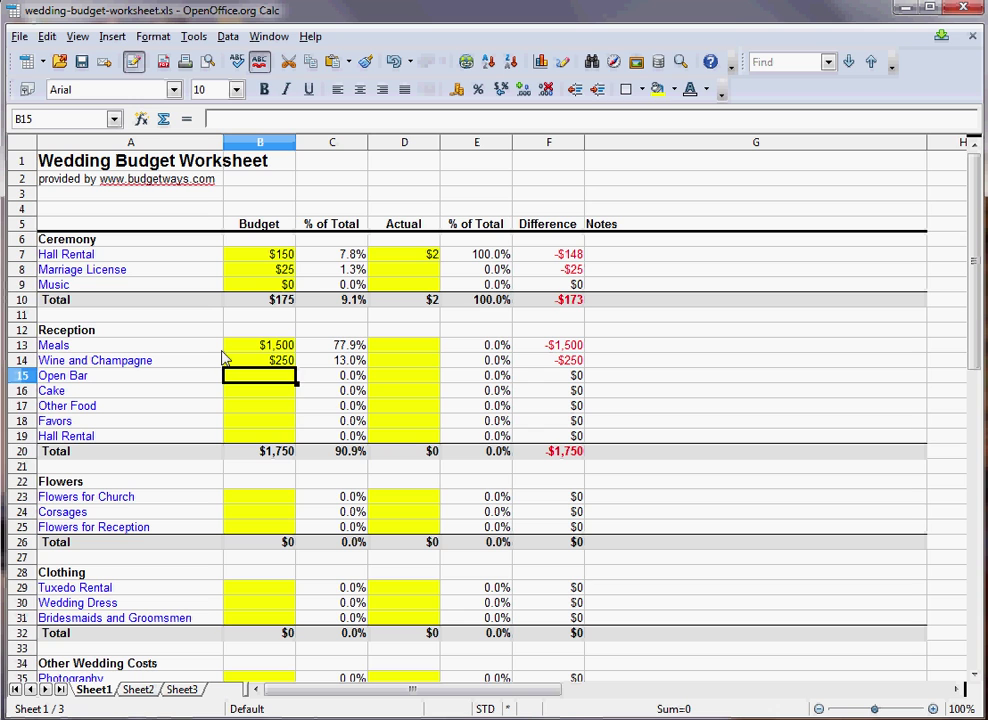
# Review the remaining expense categories, the Grand Total row and the budget's % of Total values for Hall Rental and Reception.
pyautogui.press('Down')
pyautogui.press('Down')
pyautogui.press('Down')
pyautogui.press('Down')
pyautogui.press('Down')
pyautogui.press('Down')
pyautogui.press('Down')
pyautogui.press('Down')
pyautogui.press('Down')
pyautogui.press('Down')
pyautogui.press('Down')
pyautogui.press('Down')
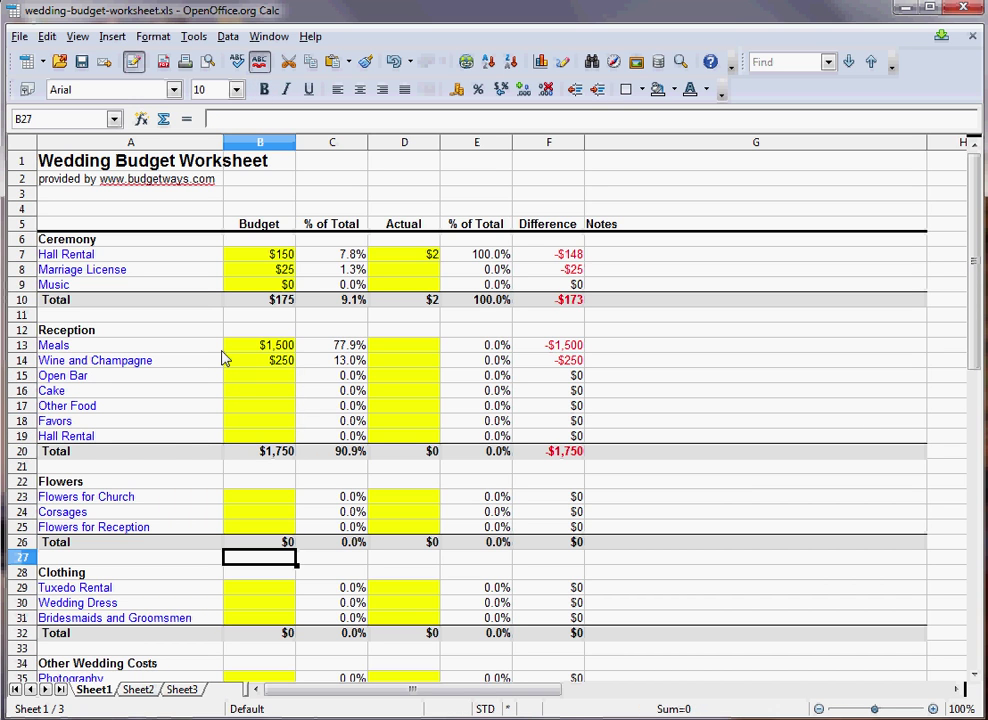
pyautogui.scroll(-2, 165, 487)
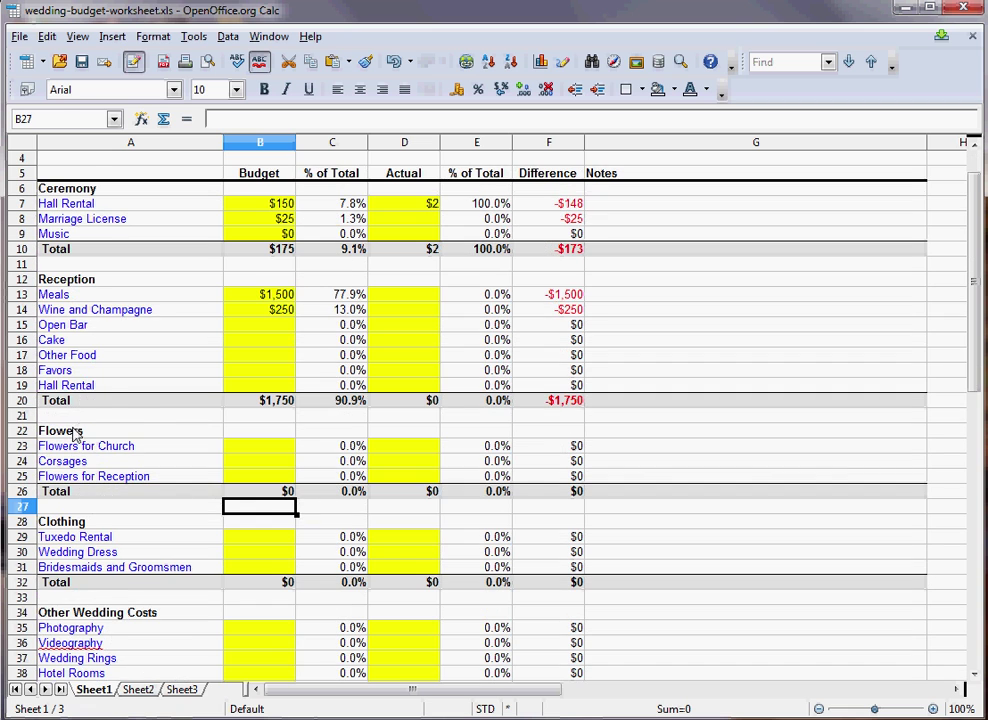
pyautogui.scroll(-3, 75, 432)
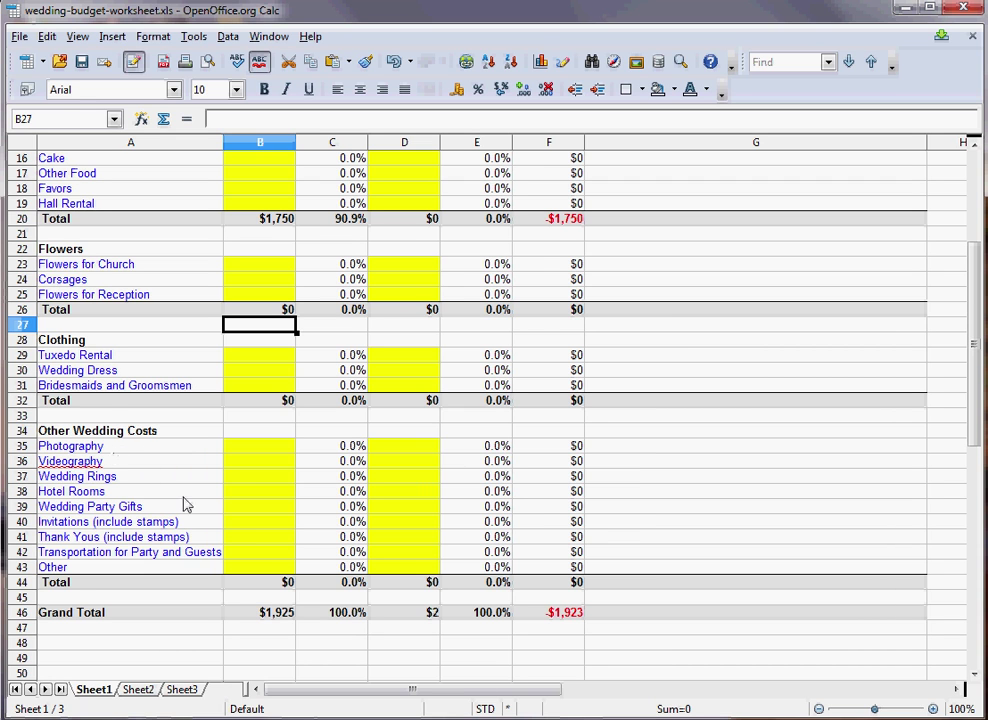
pyautogui.scroll(5, 203, 505)
pyautogui.click(405, 256)
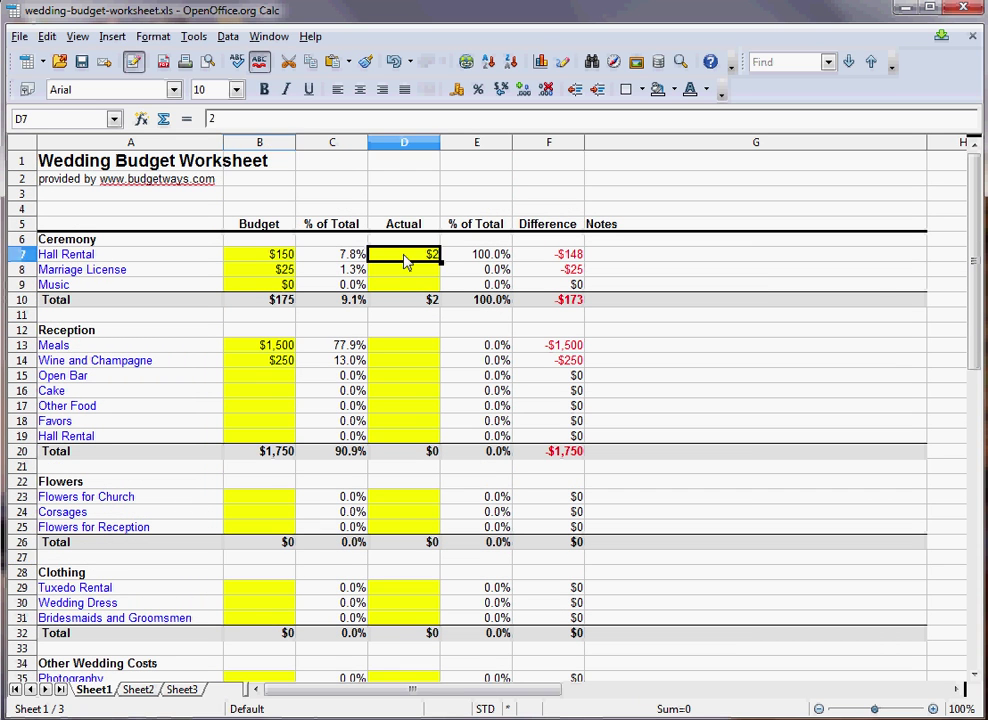
pyautogui.scroll(-7, 249, 280)
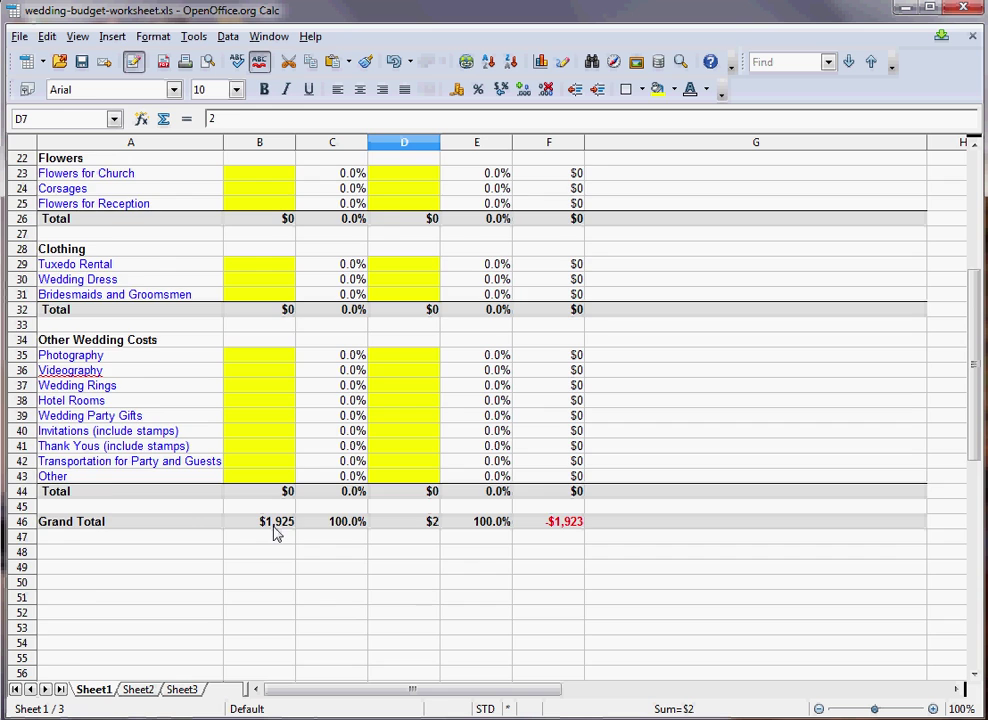
pyautogui.scroll(7, 276, 534)
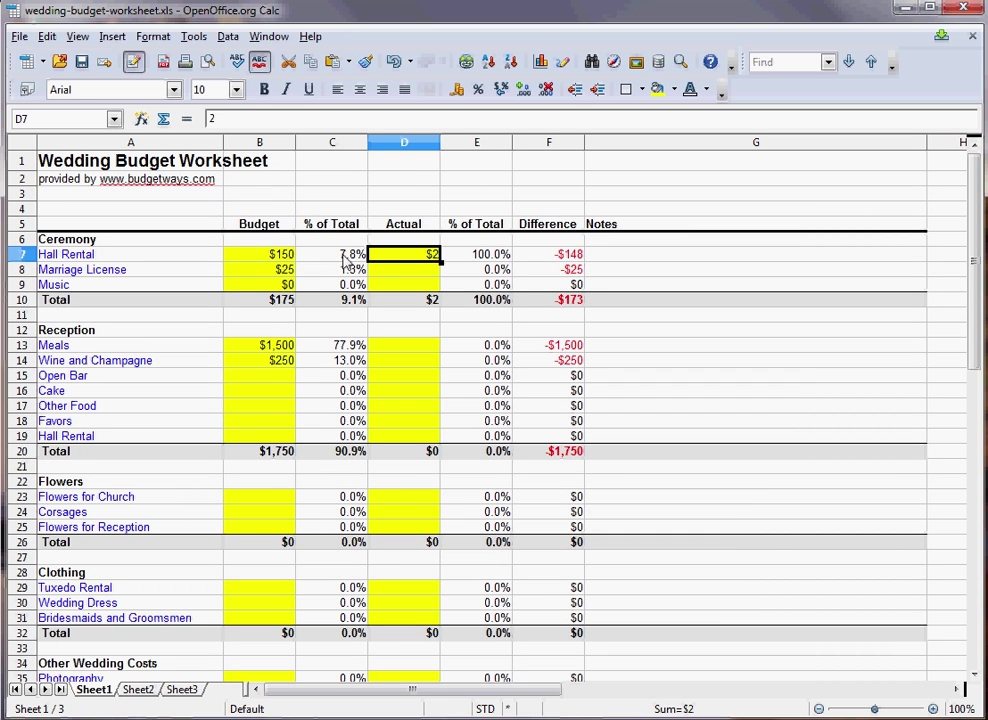
pyautogui.click(345, 257)
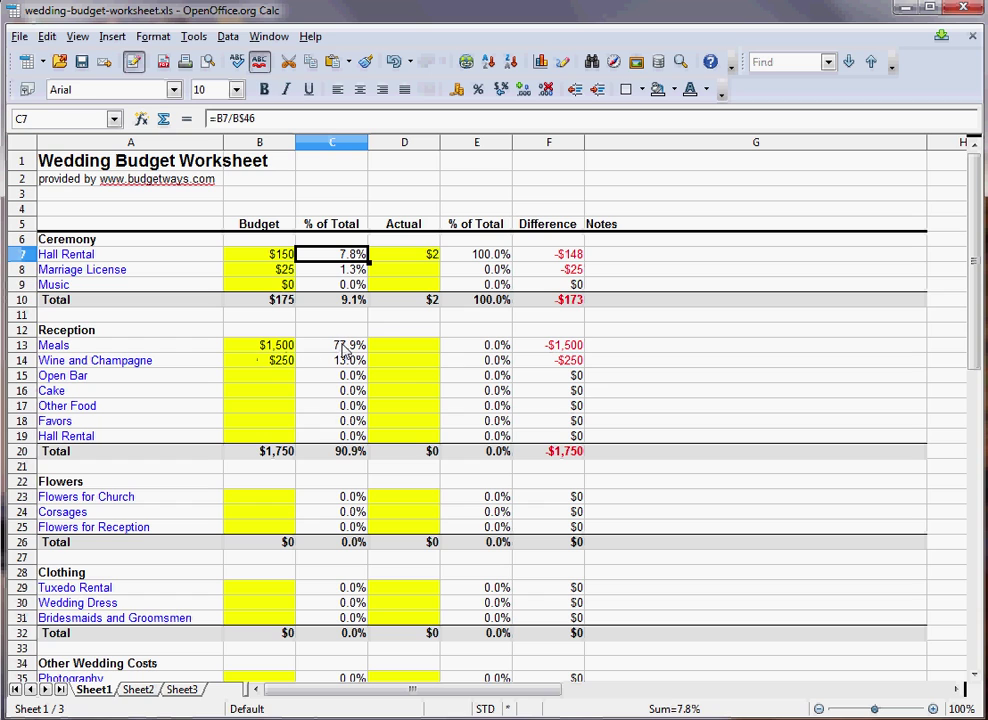
pyautogui.click(338, 454)
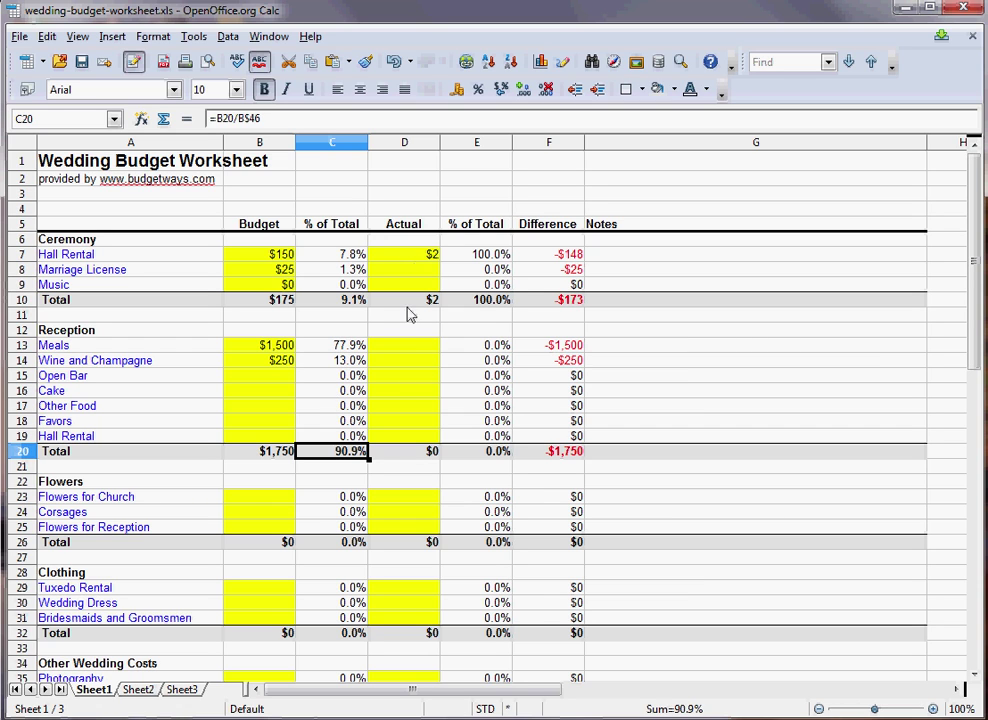
# Enter 1750 as the actual cost of the Reception's Meals.
pyautogui.click(408, 353)
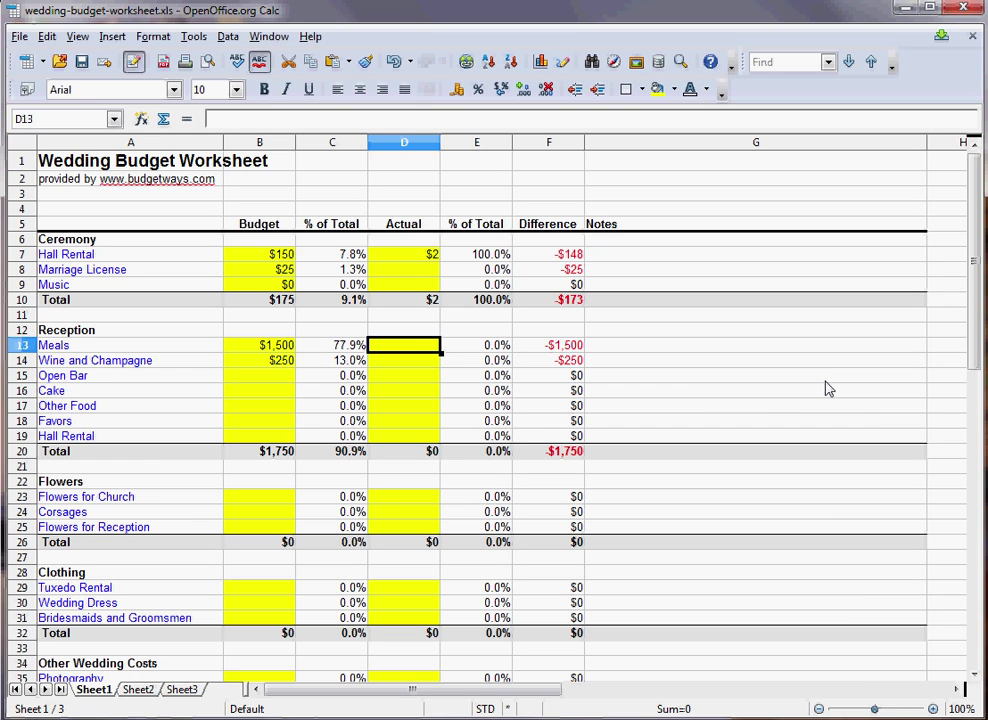
pyautogui.write('175')
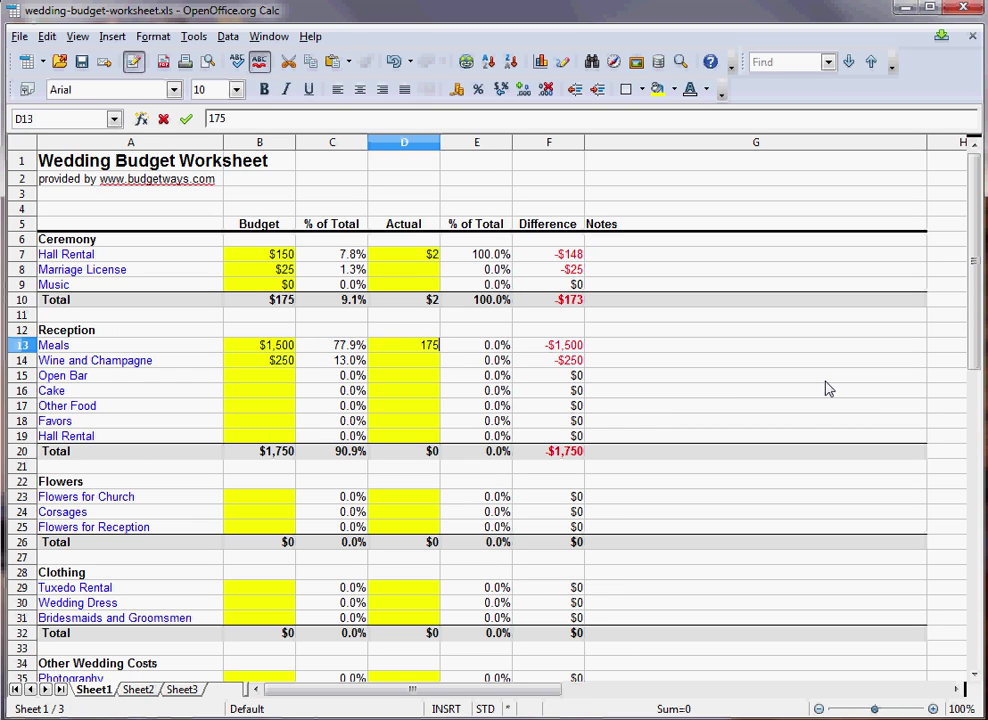
pyautogui.write('0')
pyautogui.press('Return')
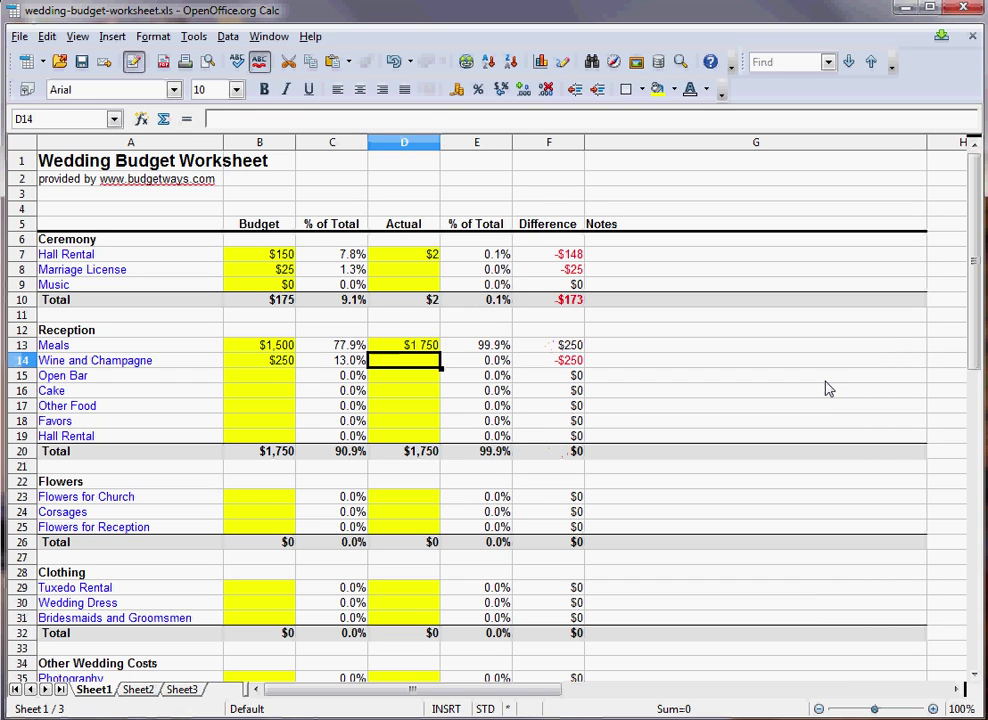
# Compare the budgeted and actual Meals cost, its difference and its share of the total, and check the grand totals.
pyautogui.press('Up')
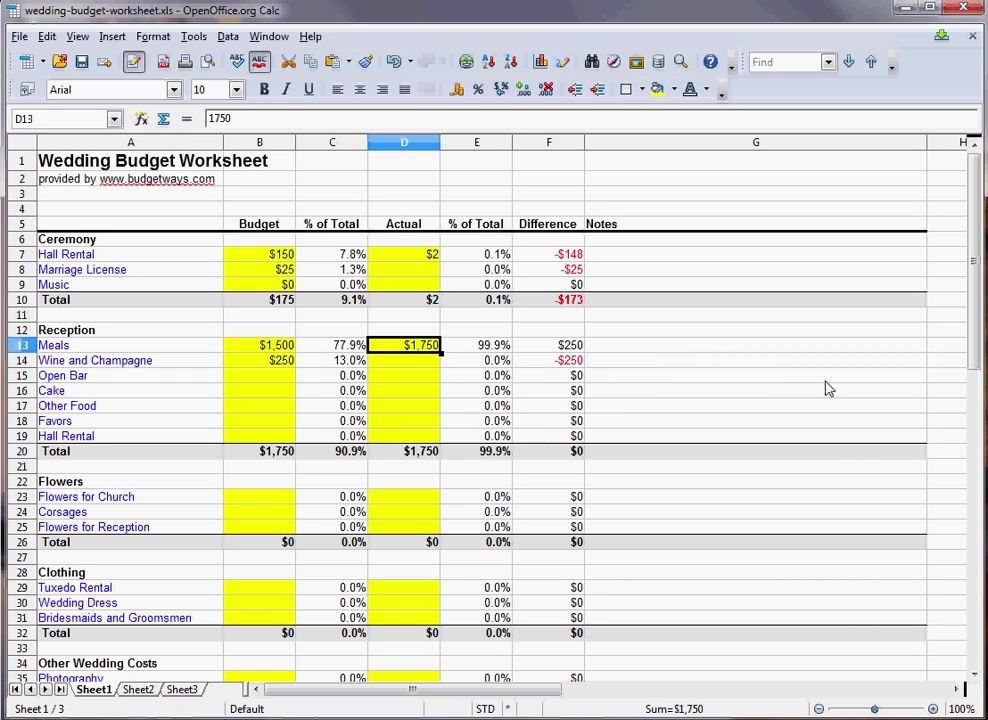
pyautogui.press('Right')
pyautogui.press('Right')
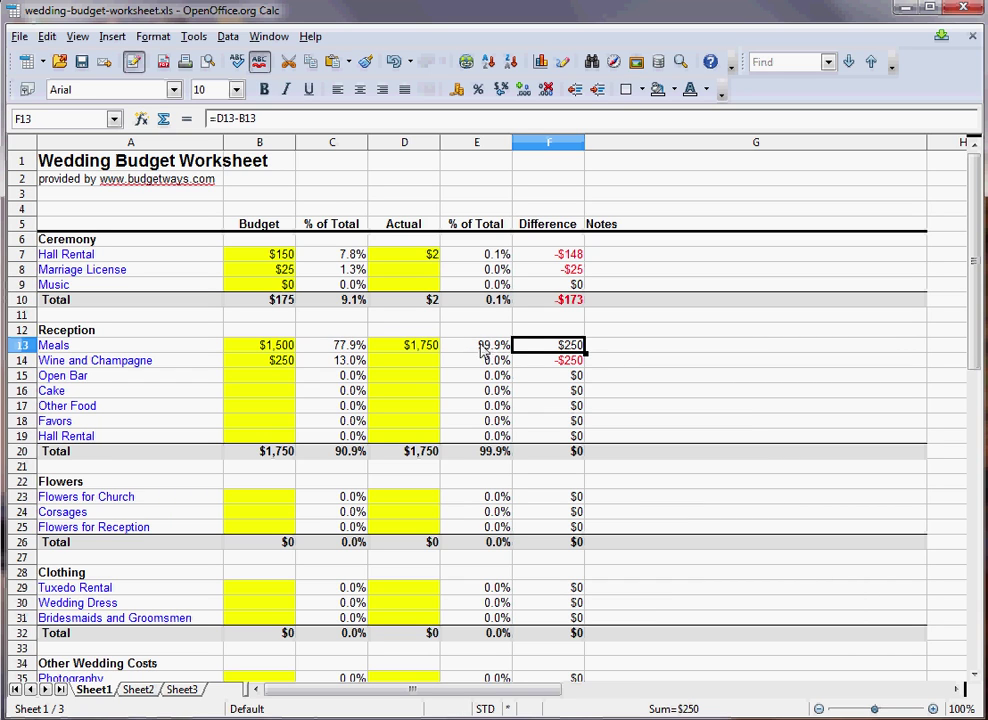
pyautogui.click(330, 348)
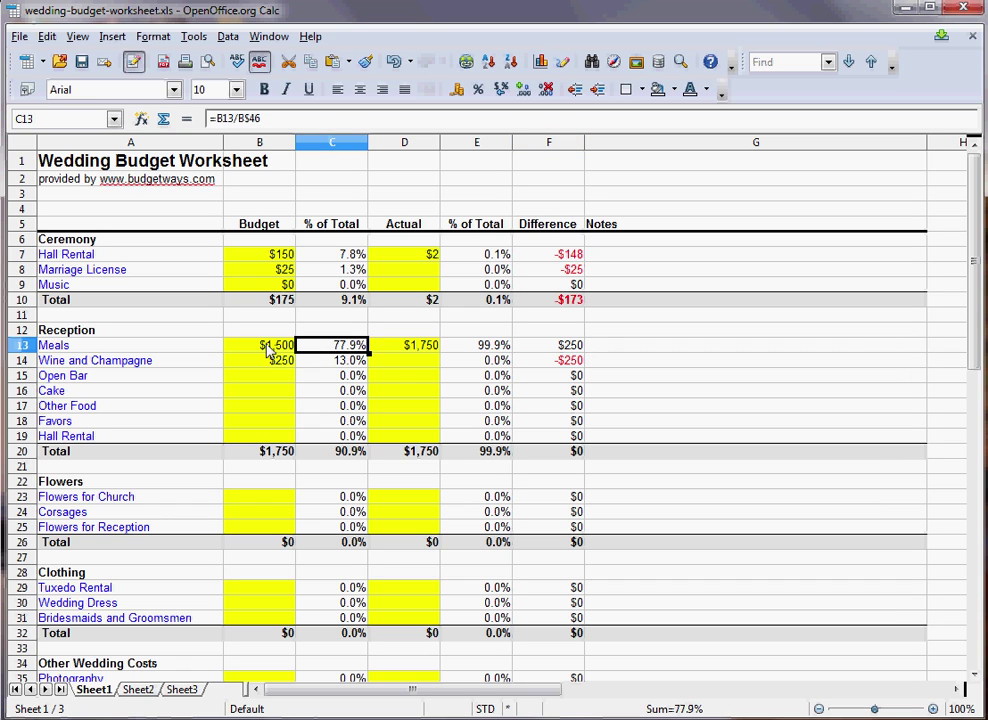
pyautogui.press('Right')
pyautogui.press('Right')
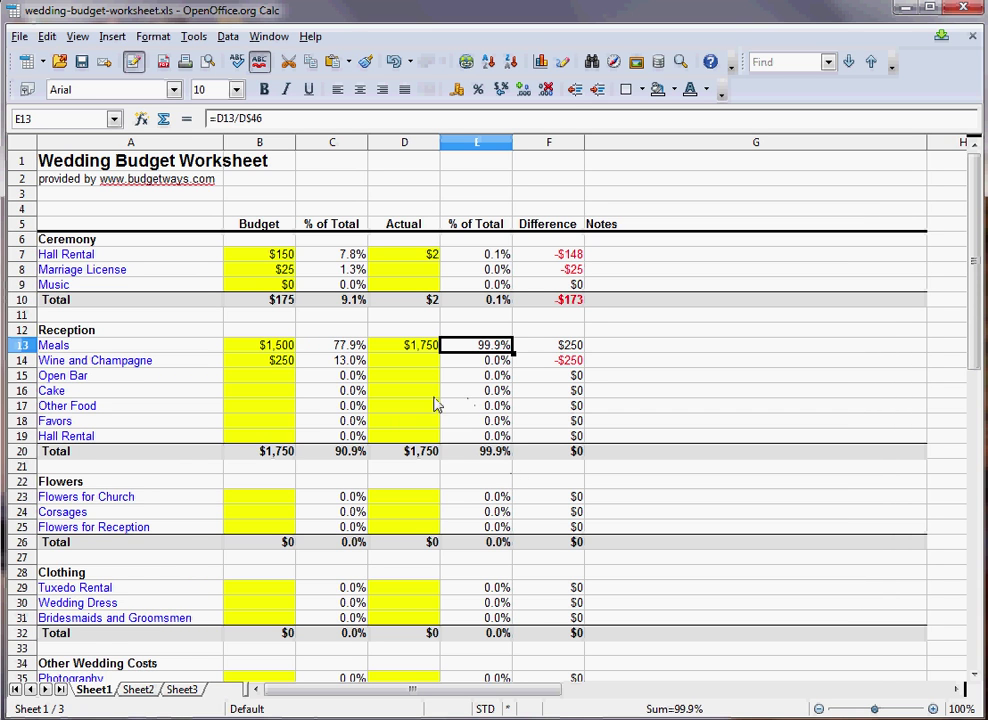
pyautogui.scroll(-1, 415, 422)
pyautogui.scroll(-4, 415, 422)
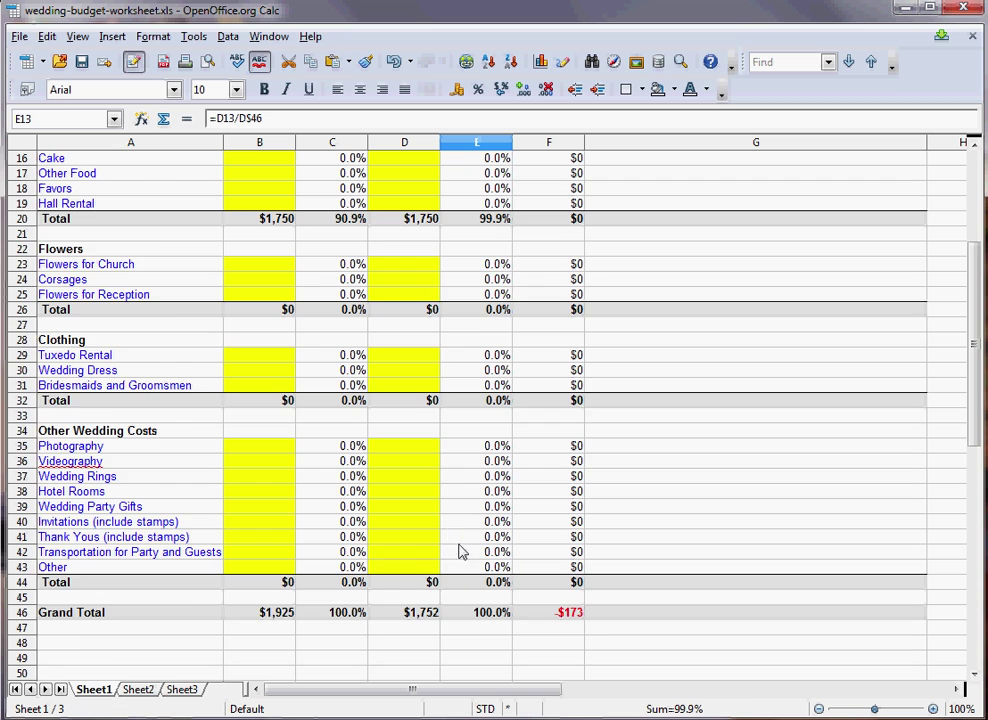
pyautogui.scroll(3, 459, 551)
pyautogui.scroll(2, 461, 552)
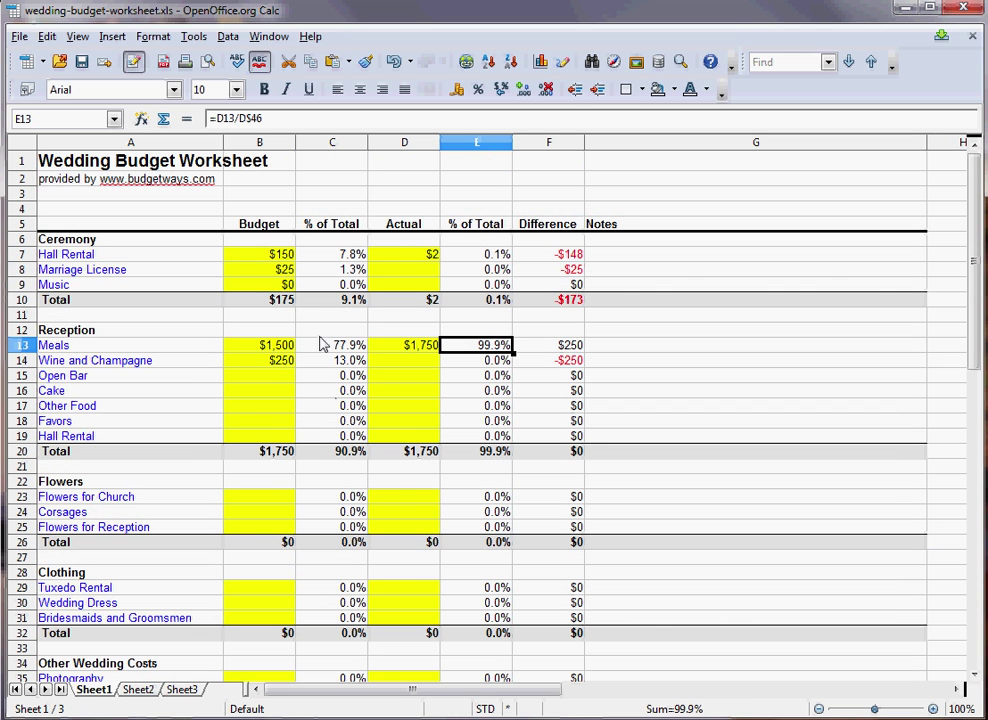
pyautogui.click(277, 350)
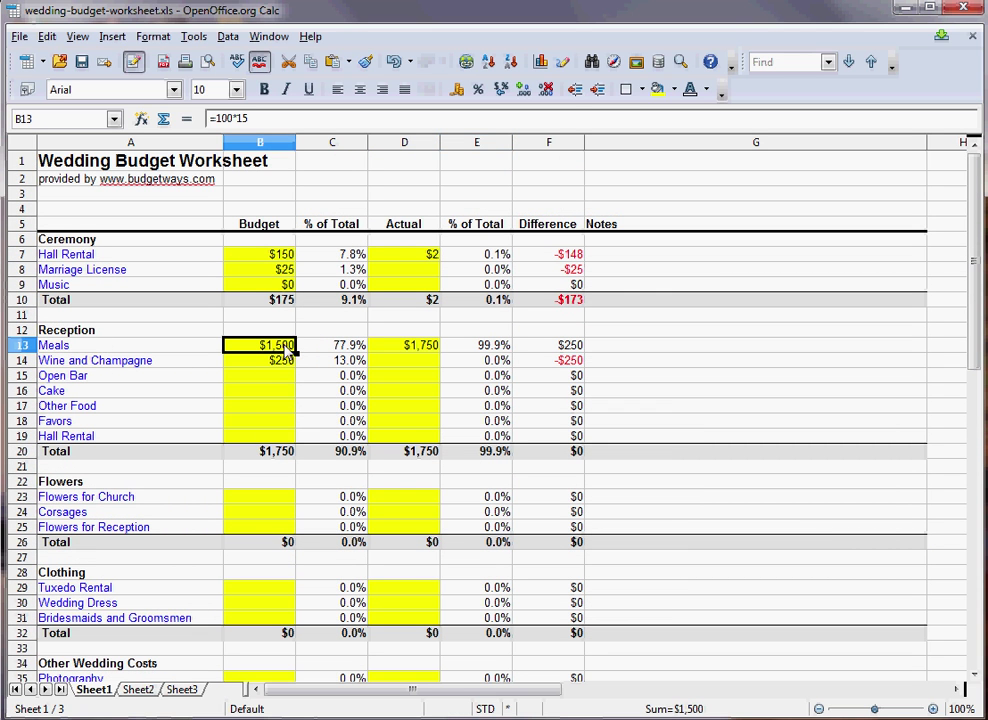
pyautogui.click(64, 369)
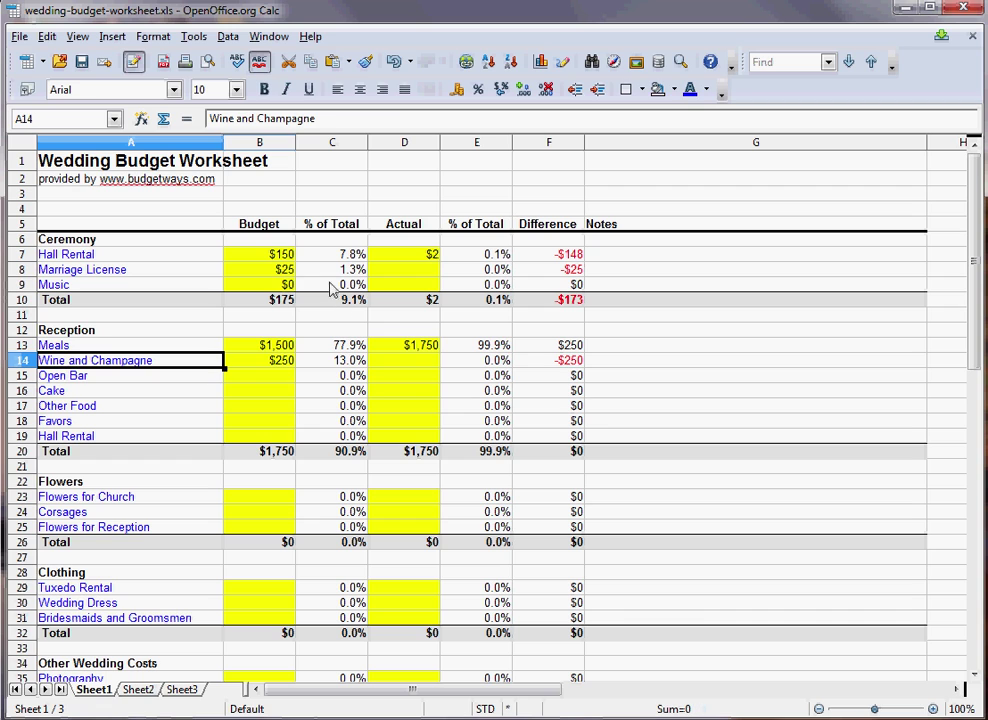